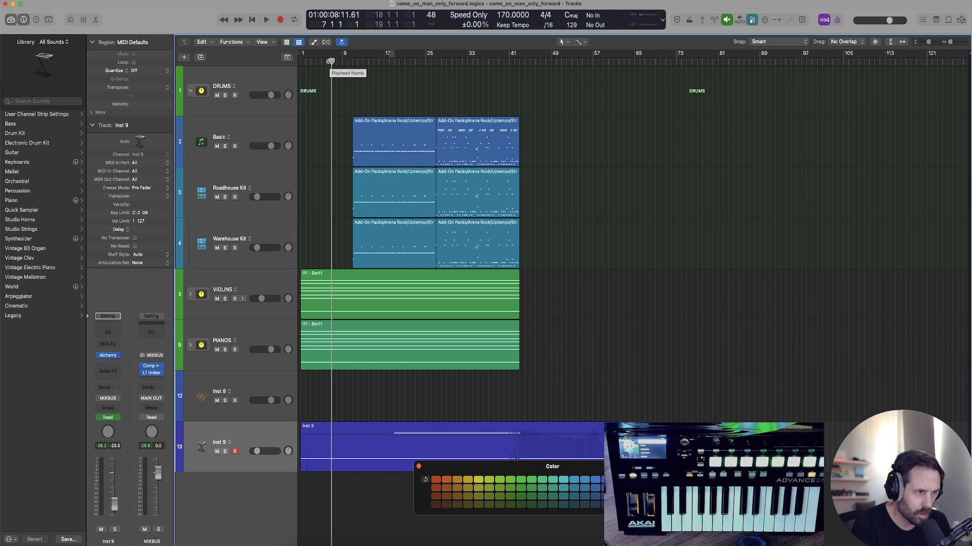
- Select the VIOLINS and PIANOS regions and briefly play from around bar 9
{"action": "left_click", "coordinate": [336, 283]}
{"action": "left_click", "coordinate": [338, 336], "text": "shift"}
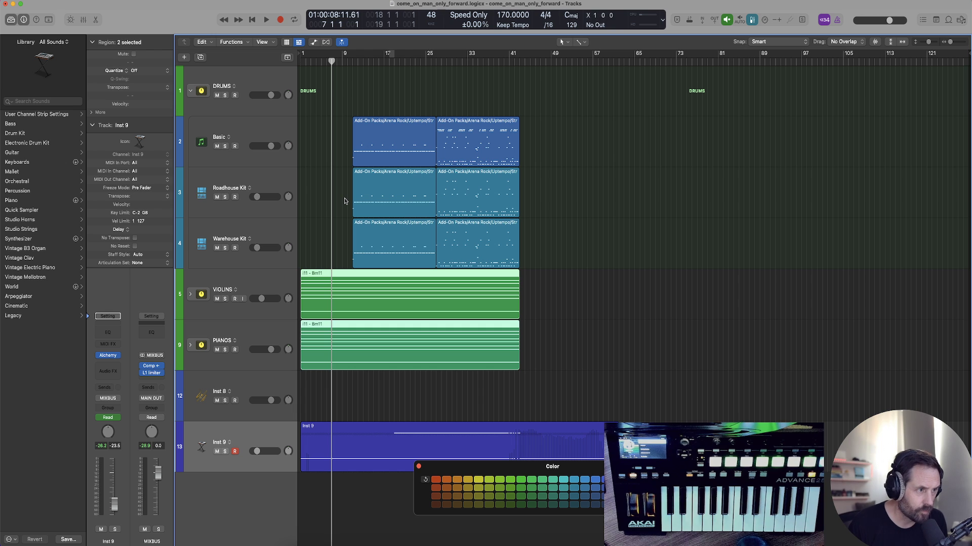
{"action": "key", "text": "space"}
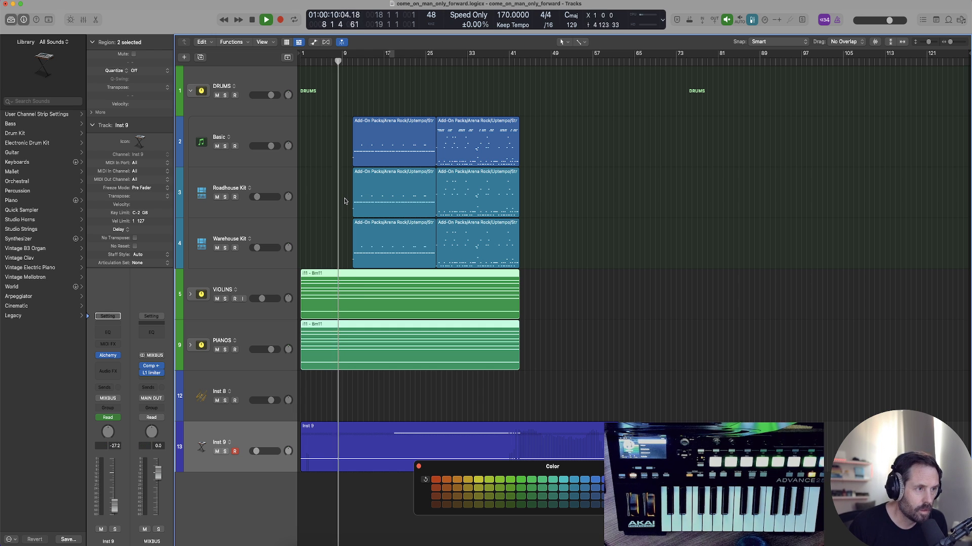
{"action": "key", "text": "space"}
- Play the song from the start, then set the playhead to bar 6 and open the File menu
{"action": "key", "text": "Return"}
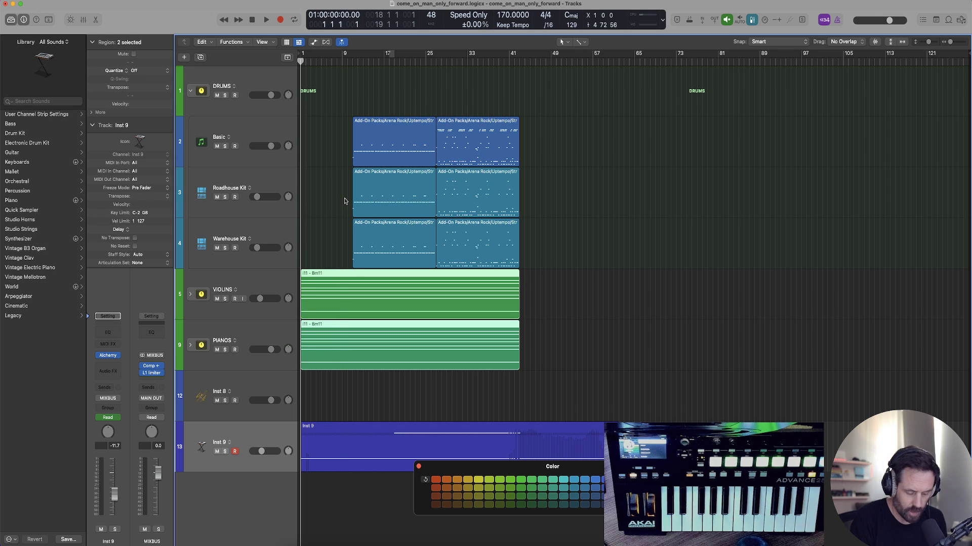
{"action": "key", "text": "space"}
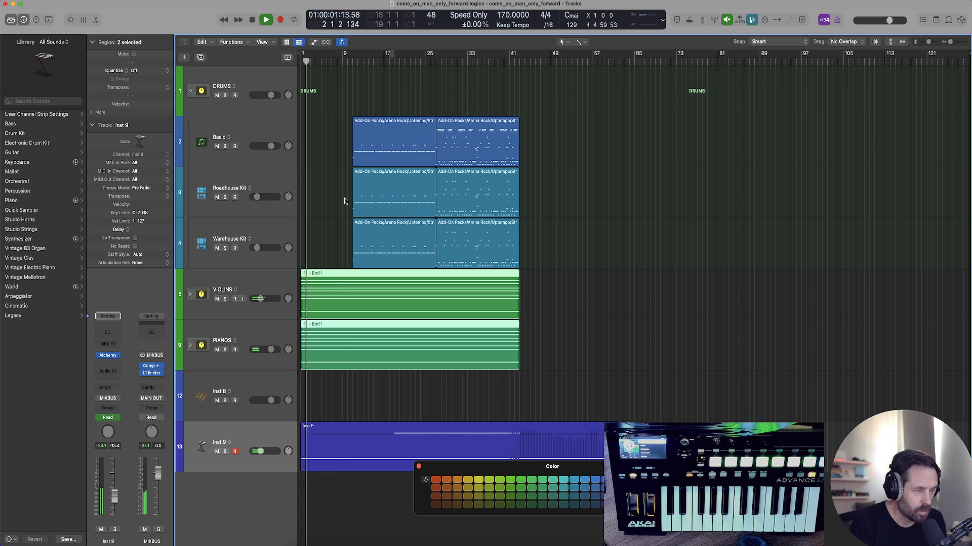
{"action": "key", "text": "space"}
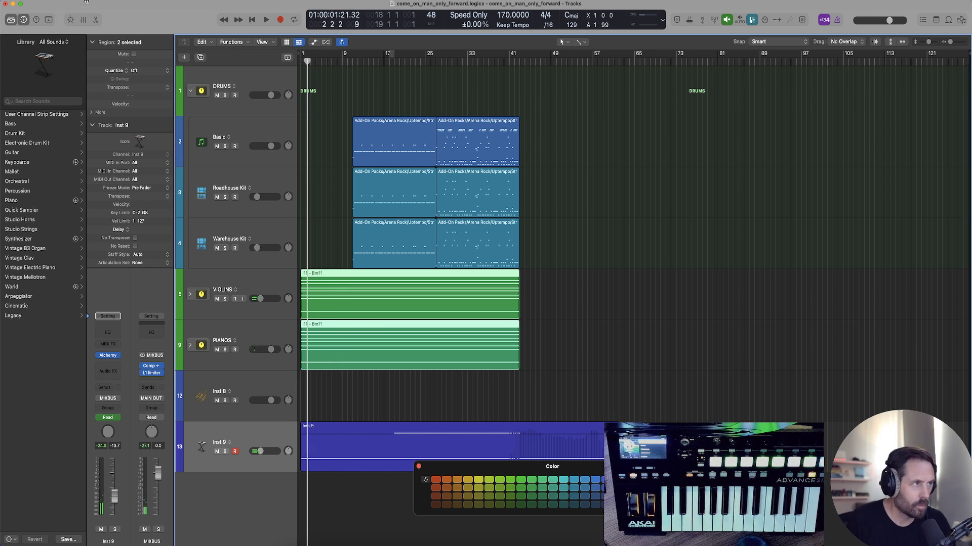
{"action": "left_click", "coordinate": [327, 61]}
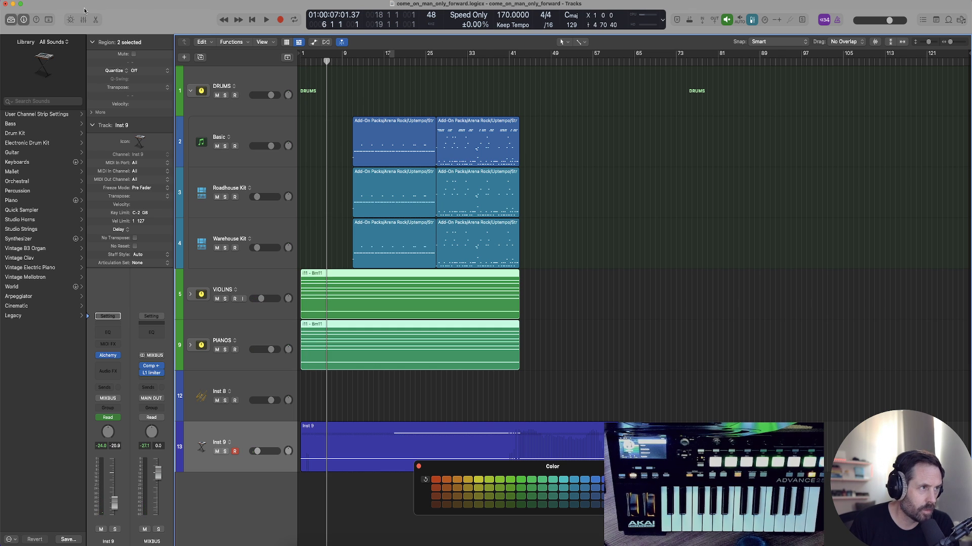
{"action": "left_click", "coordinate": [57, 1]}
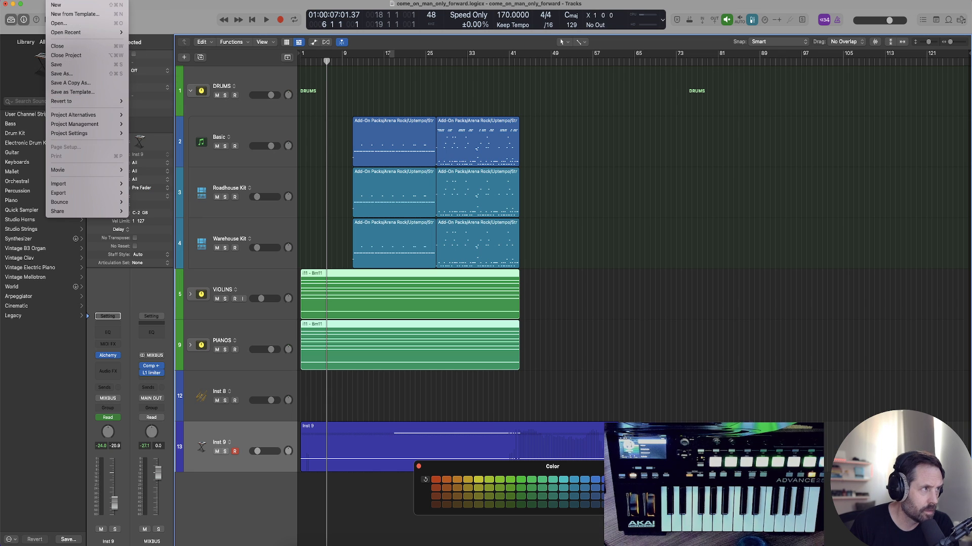
{"action": "mouse_move", "coordinate": [69, 133]}
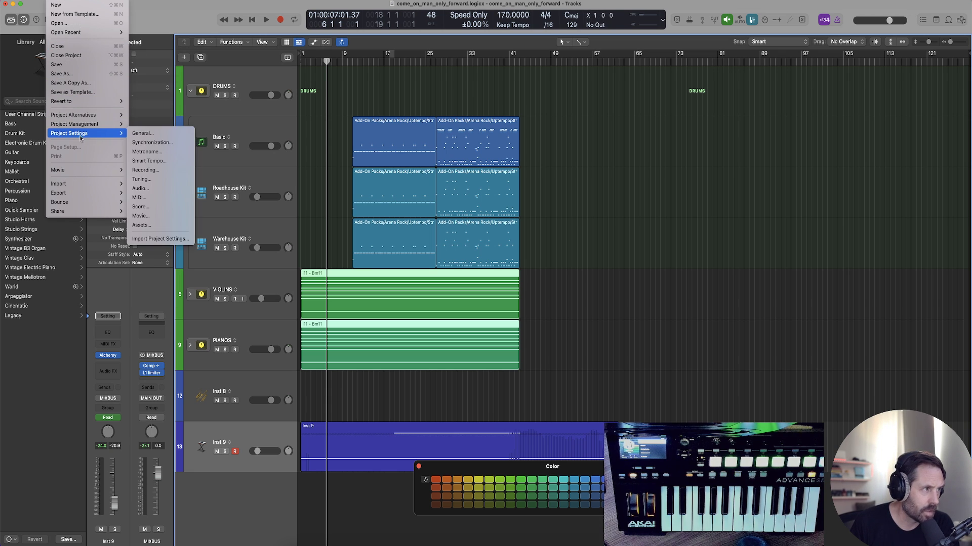
- Enable Notes chasing on the Chase tab of the project's MIDI settings
{"action": "left_click", "coordinate": [152, 199]}
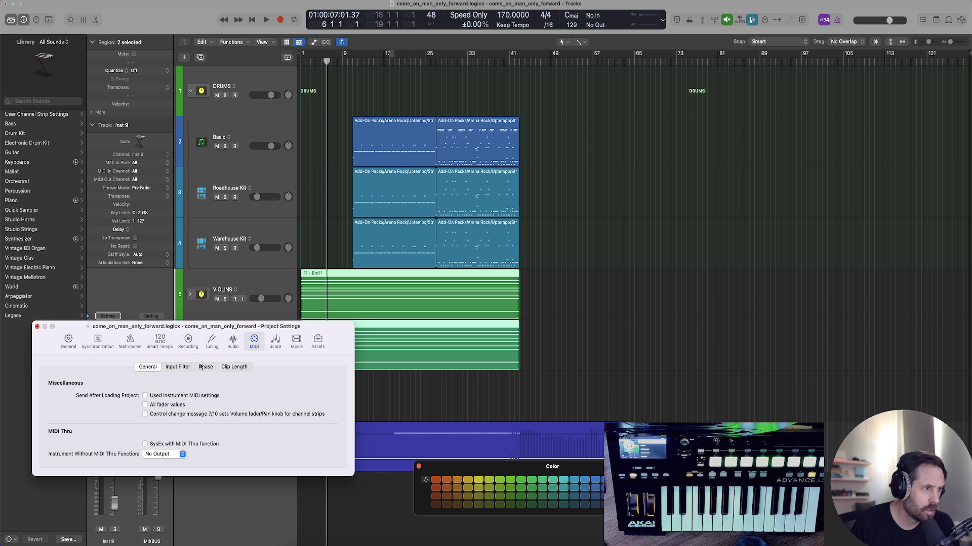
{"action": "left_click", "coordinate": [205, 368]}
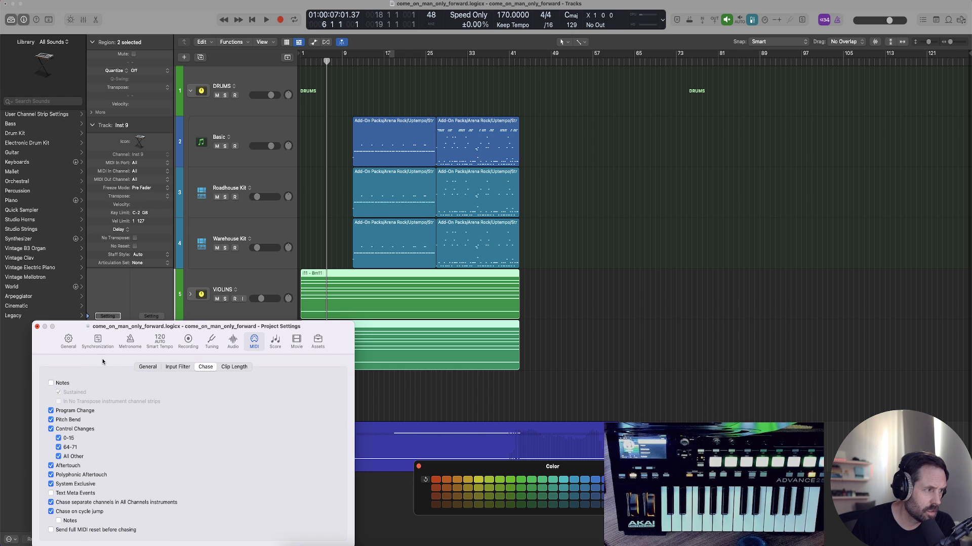
{"action": "left_click", "coordinate": [51, 384]}
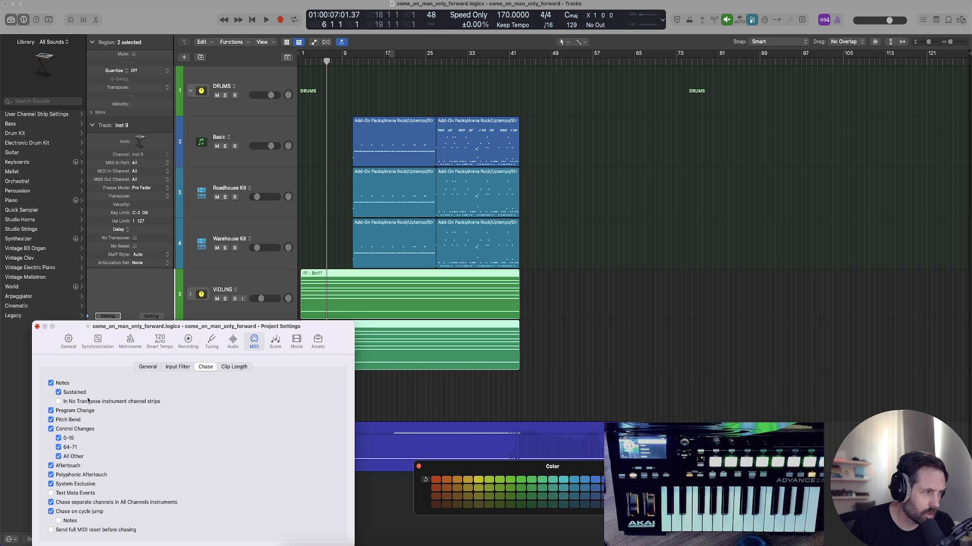
- Close Project Settings and play from bar 6 to hear the chased held notes
{"action": "left_click", "coordinate": [37, 326]}
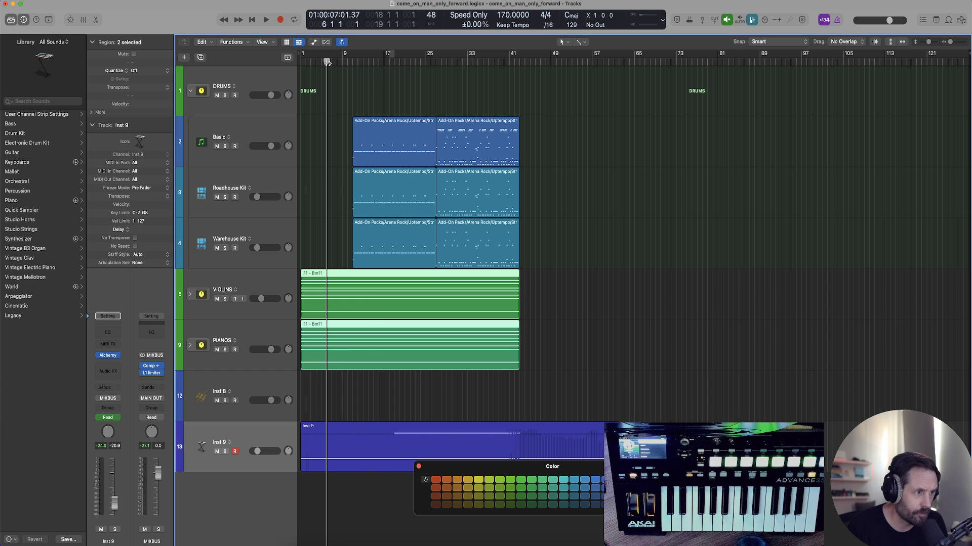
{"action": "key", "text": "space"}
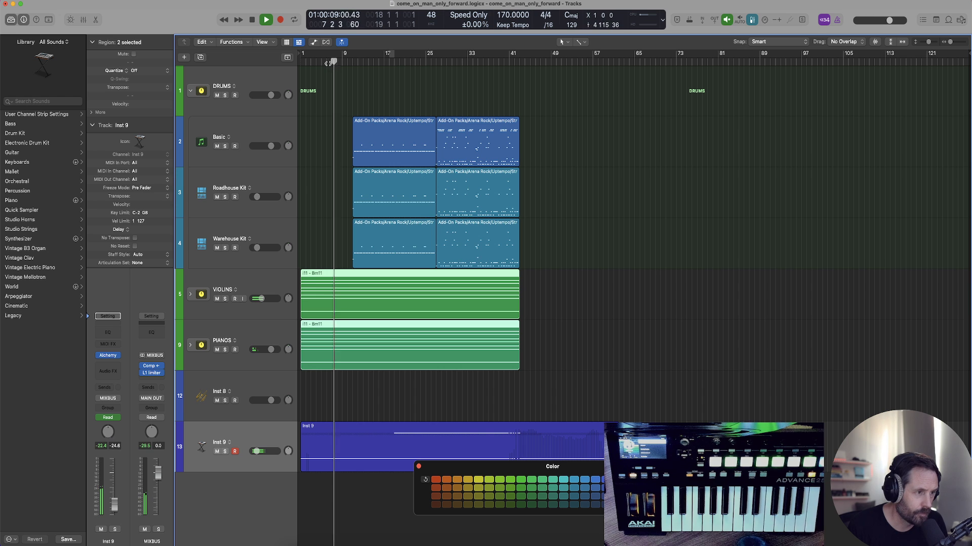